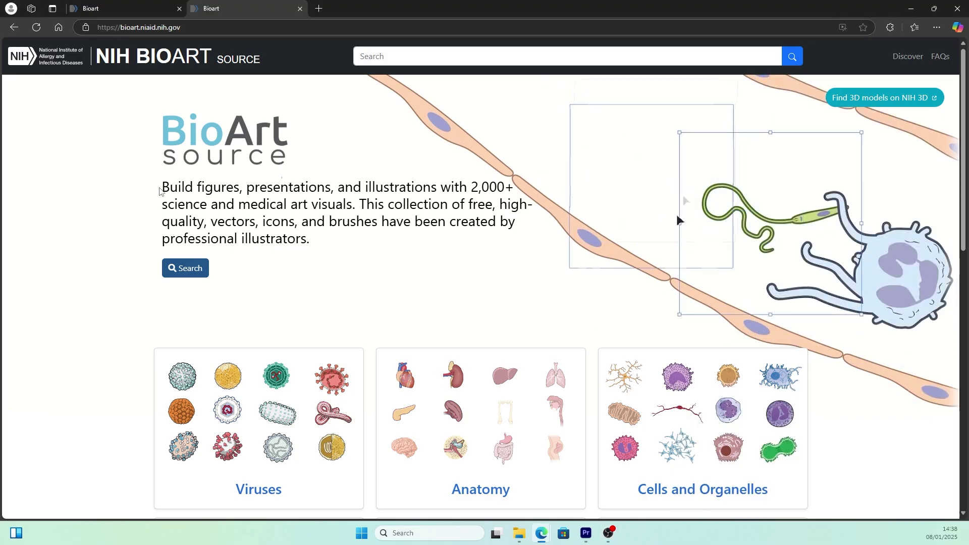
# - Search Google for 'bioart source'
pyautogui.moveTo(160, 190); pyautogui.dragTo(516, 189)
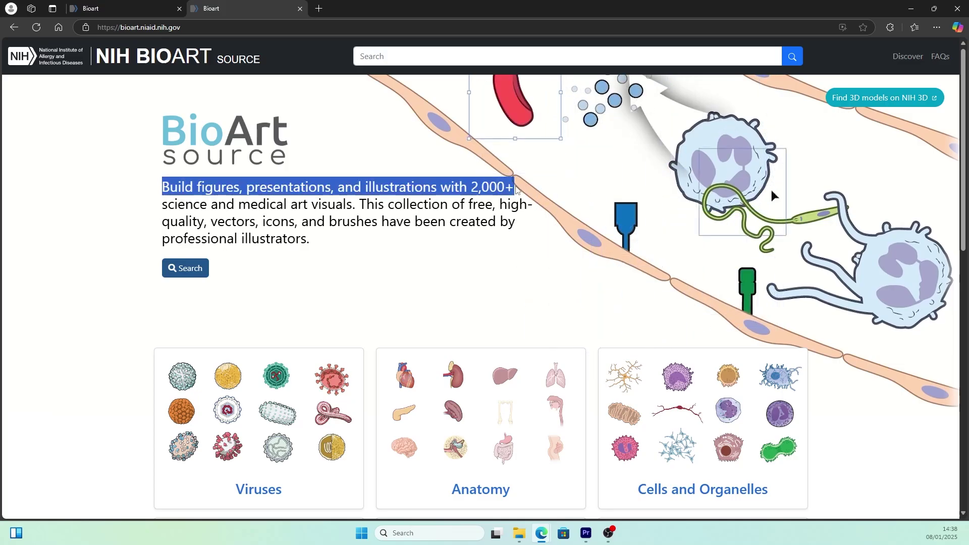
pyautogui.rightClick(516, 186)
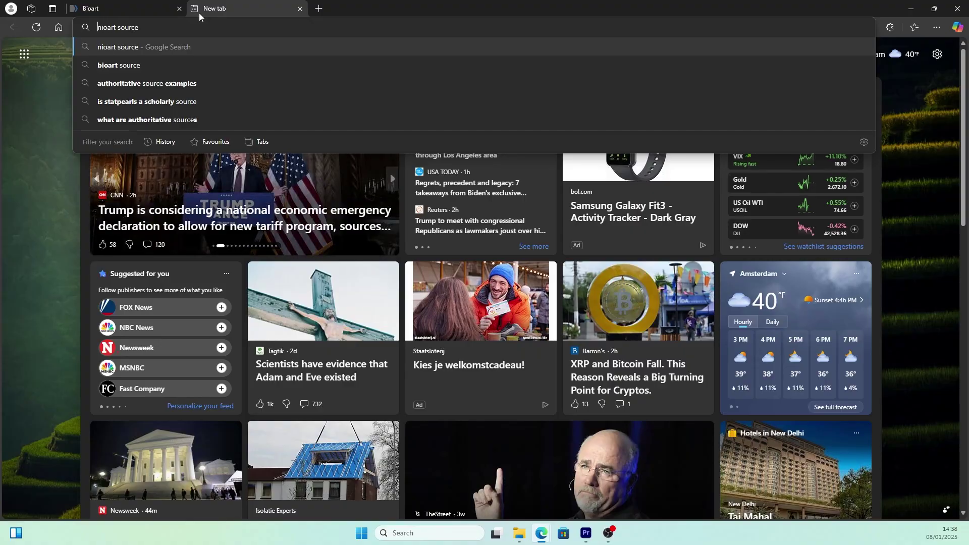
pyautogui.press('Delete')
pyautogui.write('bioart source')
pyautogui.press('Return')
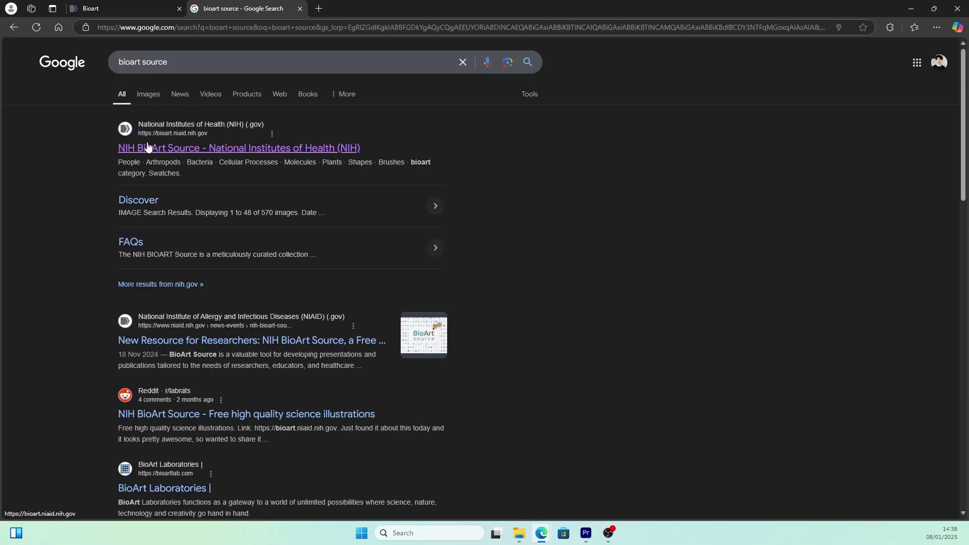
# - Open the NIH BioArt Source result and go to its Equipment illustrations category
pyautogui.click(252, 156)
pyautogui.scroll(-1, 351, 253)
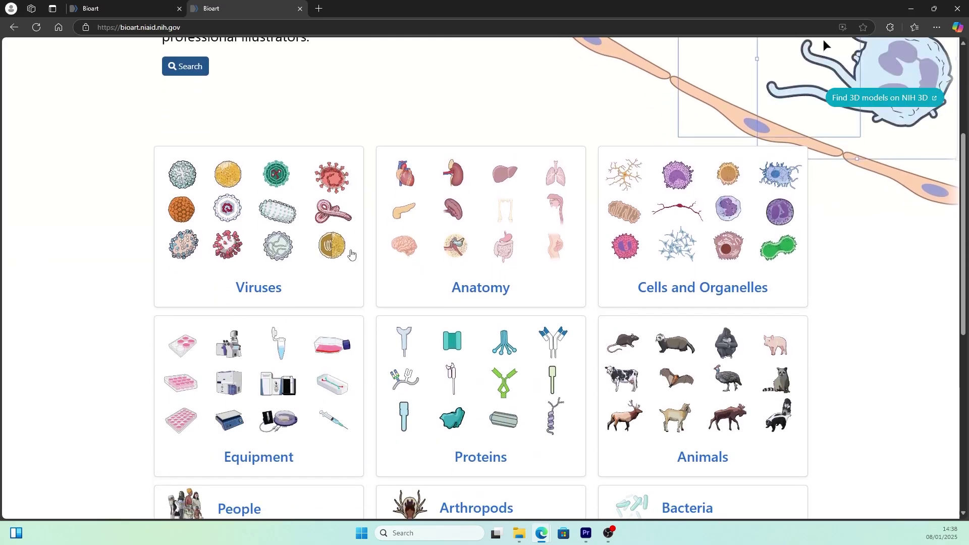
pyautogui.scroll(-1, 334, 352)
pyautogui.click(335, 352)
pyautogui.rightClick(783, 216)
pyautogui.click(764, 267)
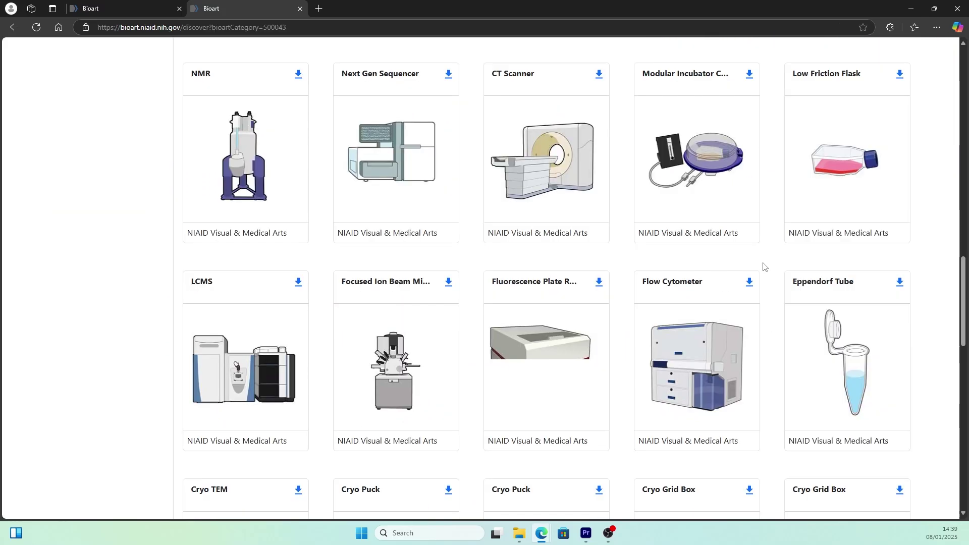
pyautogui.scroll(-15, 797, 255)
pyautogui.scroll(15, 796, 255)
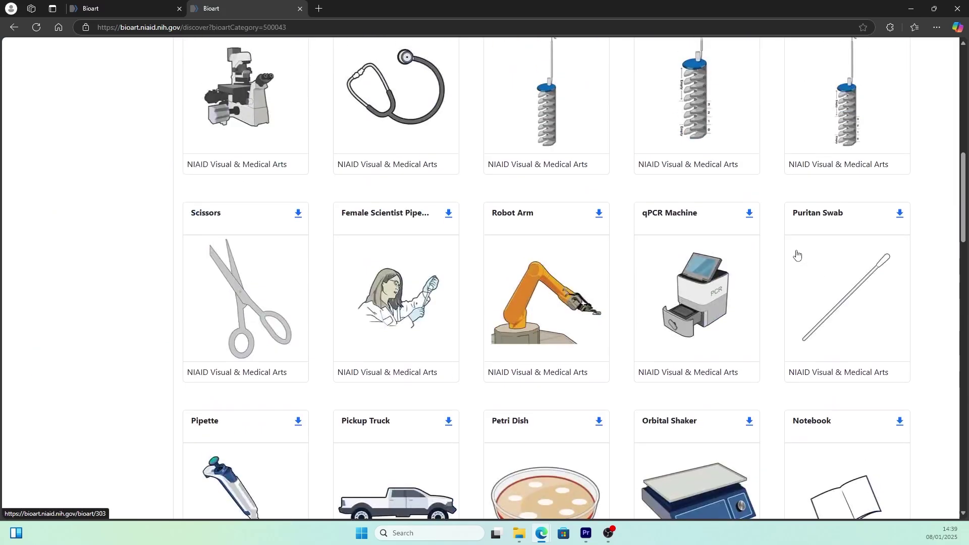
pyautogui.click(428, 53)
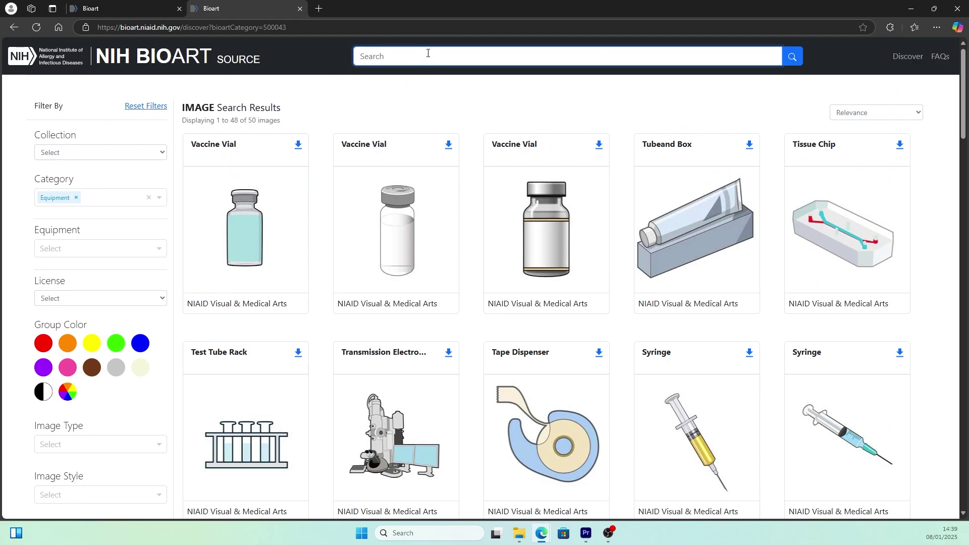
# - Search the illustrations for 'eppendorf', then for 'cell', and browse the results
pyautogui.write('eppendorf')
pyautogui.press('Return')
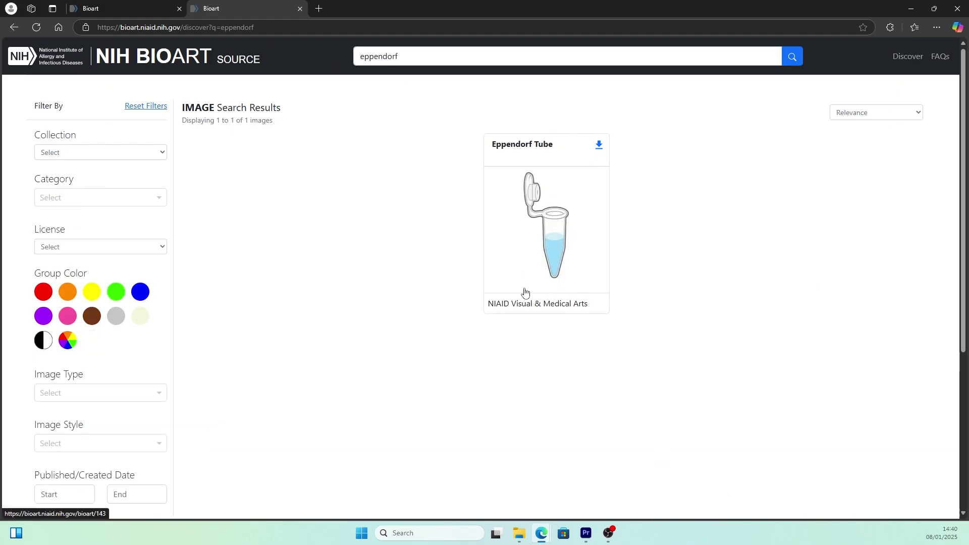
pyautogui.doubleClick(441, 58)
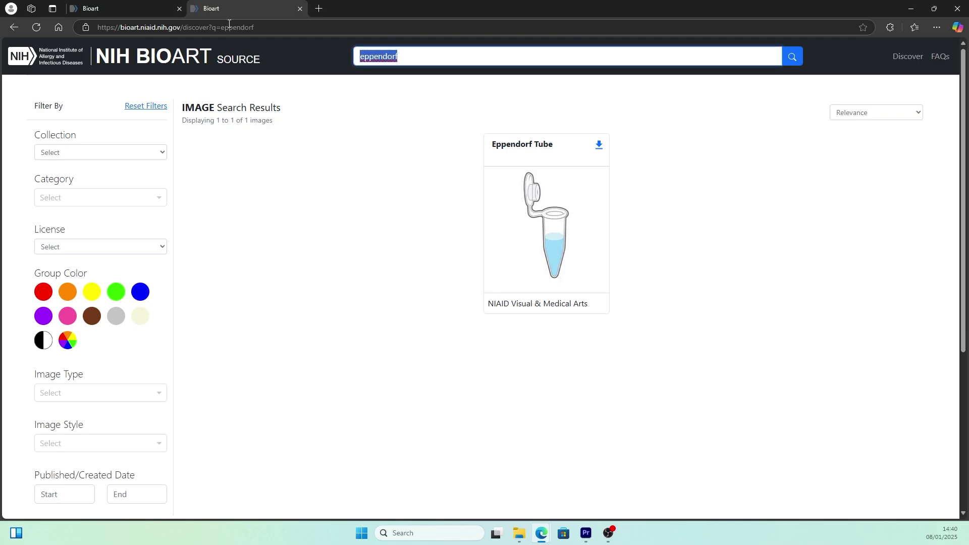
pyautogui.write('cell')
pyautogui.press('Return')
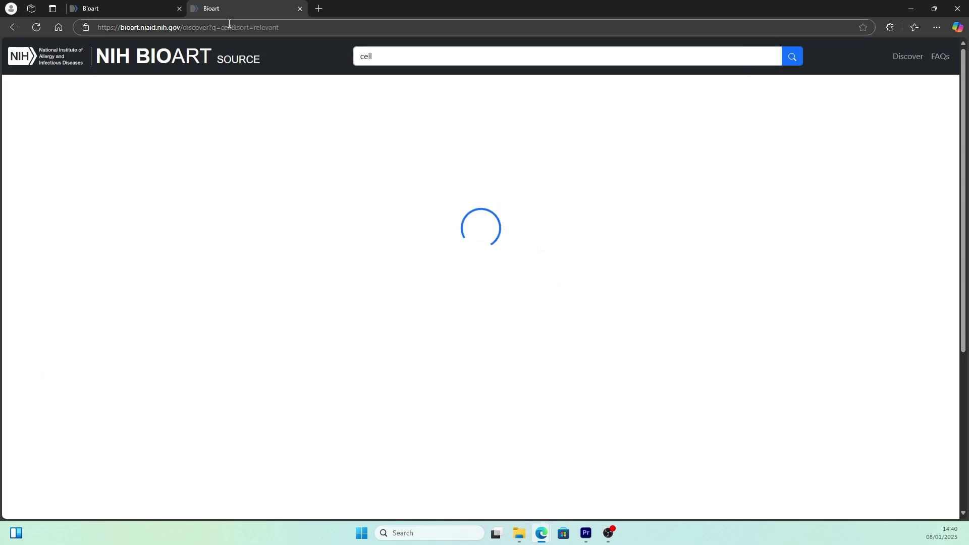
pyautogui.scroll(-8, 464, 146)
pyautogui.scroll(-20, 463, 146)
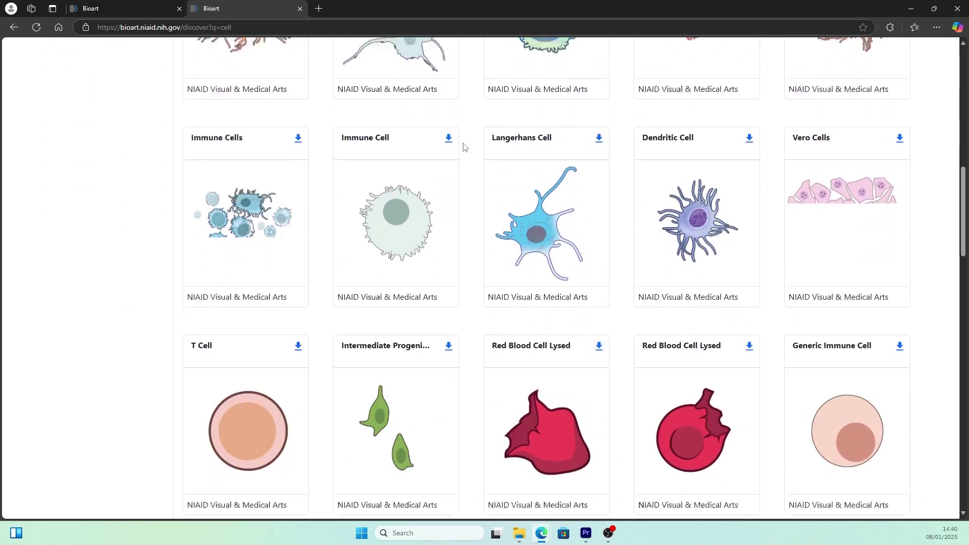
pyautogui.scroll(-1, 463, 146)
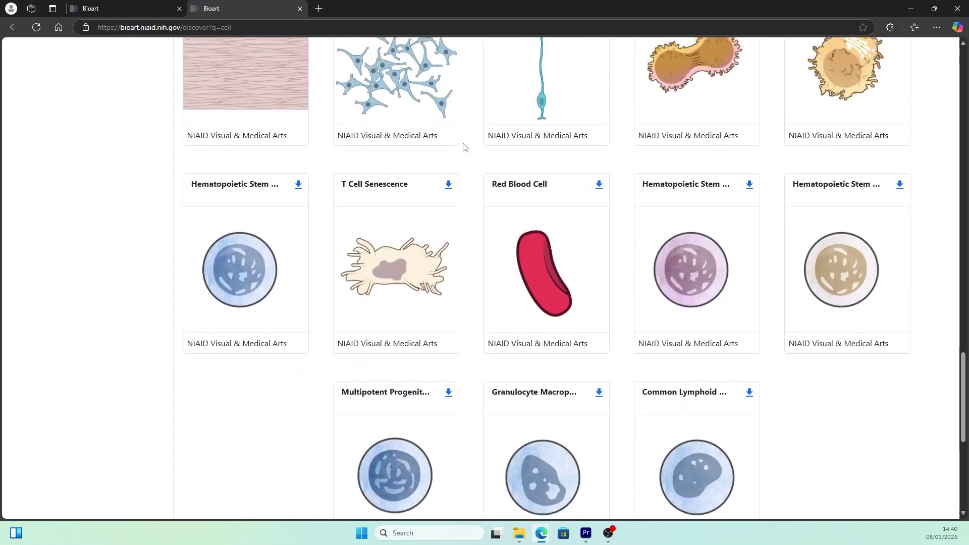
pyautogui.scroll(12, 463, 146)
pyautogui.scroll(20, 464, 147)
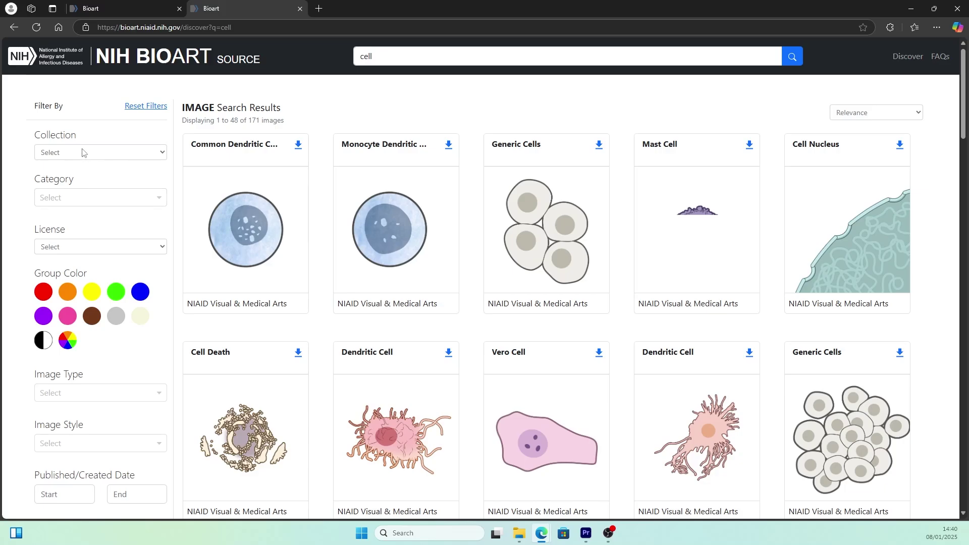
# - Filter the 'cell' results to Public Domain license and scroll through them
pyautogui.click(103, 247)
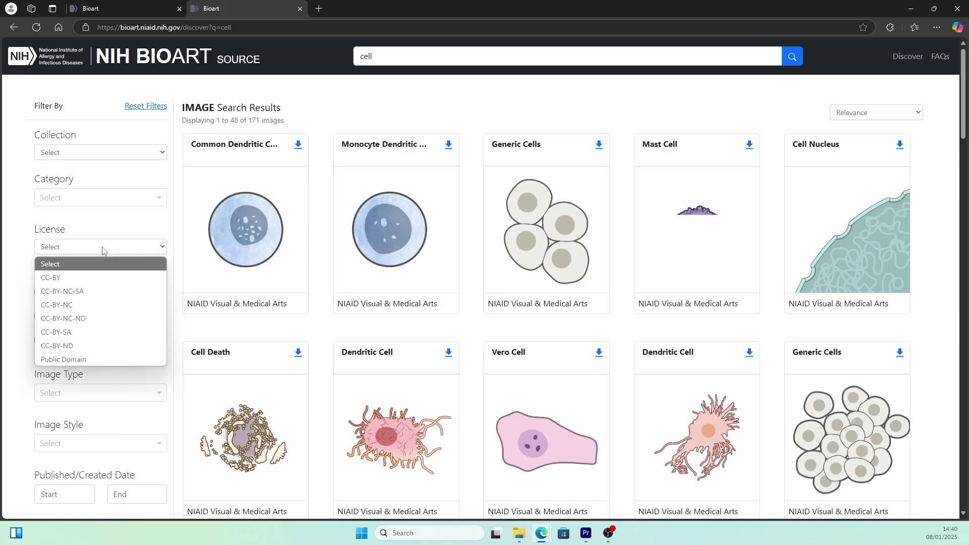
pyautogui.click(80, 360)
pyautogui.scroll(-3, 962, 106)
pyautogui.moveTo(961, 106); pyautogui.dragTo(961, 364)
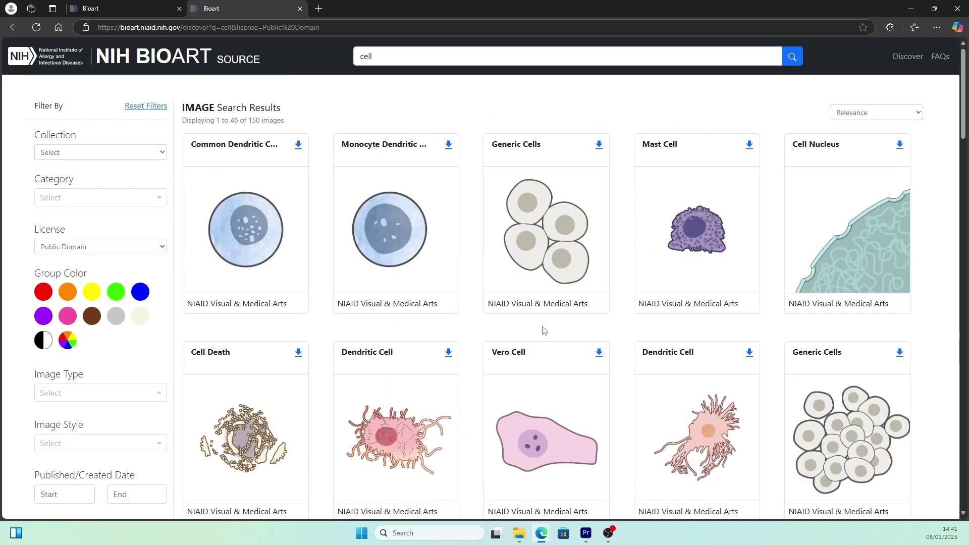
pyautogui.scroll(-3, 543, 331)
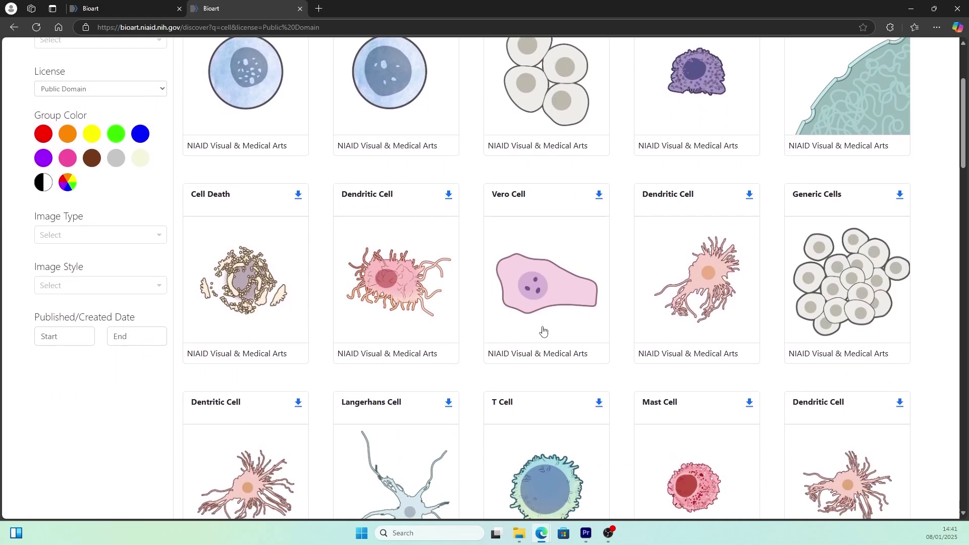
pyautogui.scroll(-2, 543, 331)
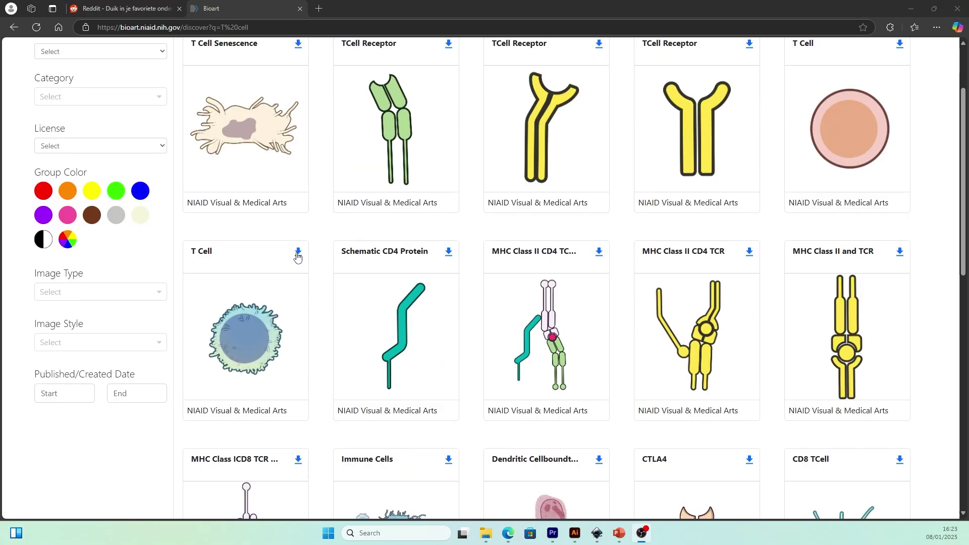
# - Download the T Cell image and extract the BIOART-508 zip into its own folder
pyautogui.click(297, 252)
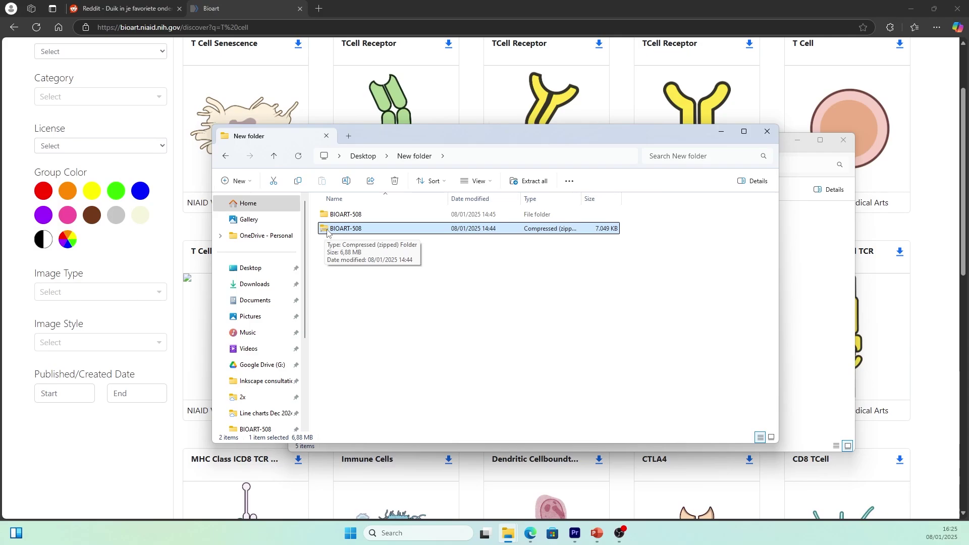
pyautogui.rightClick(328, 232)
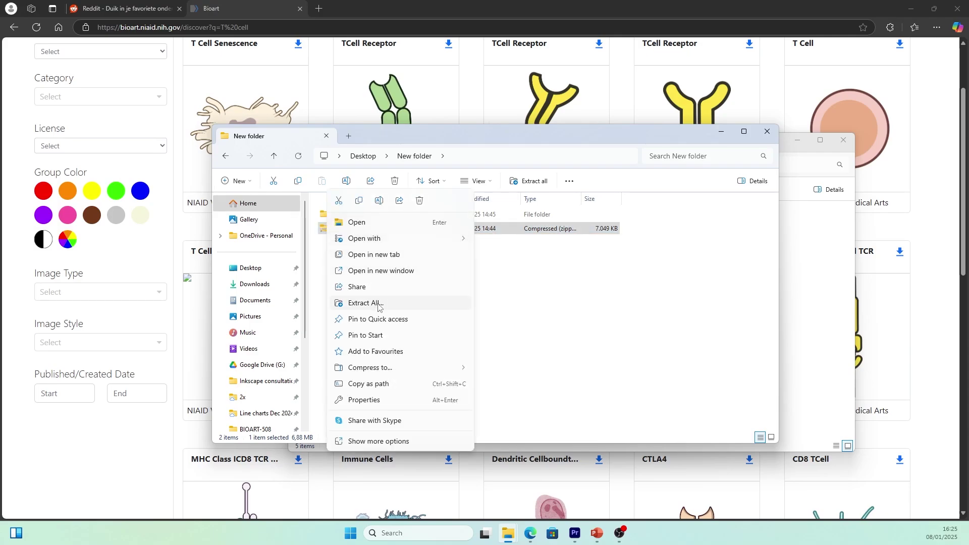
pyautogui.click(379, 303)
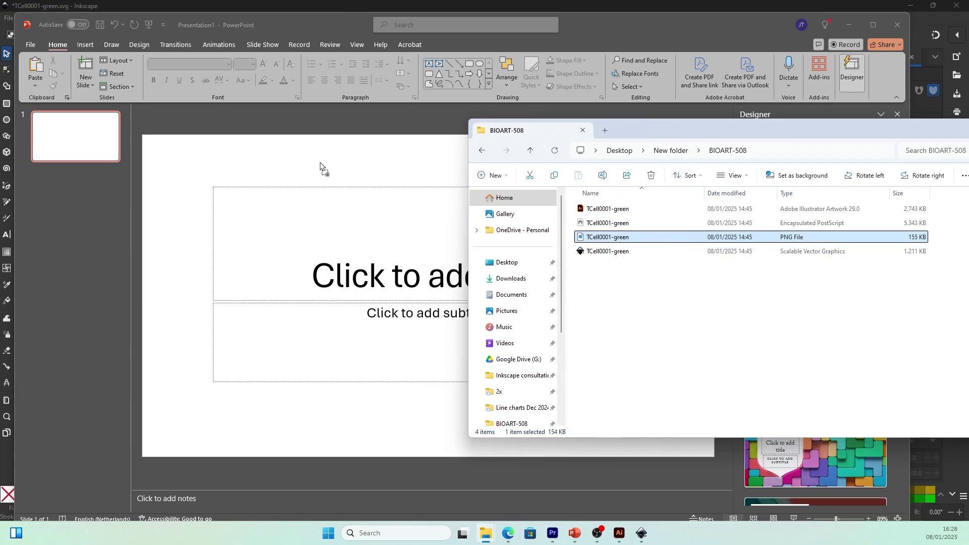
# - Place TCell0001-green.png on the title slide, shrunk and positioned right over the title area
pyautogui.moveTo(320, 164); pyautogui.dragTo(320, 163)
pyautogui.moveTo(565, 156); pyautogui.dragTo(412, 303)
pyautogui.moveTo(327, 374); pyautogui.dragTo(529, 282)
pyautogui.press('Escape')
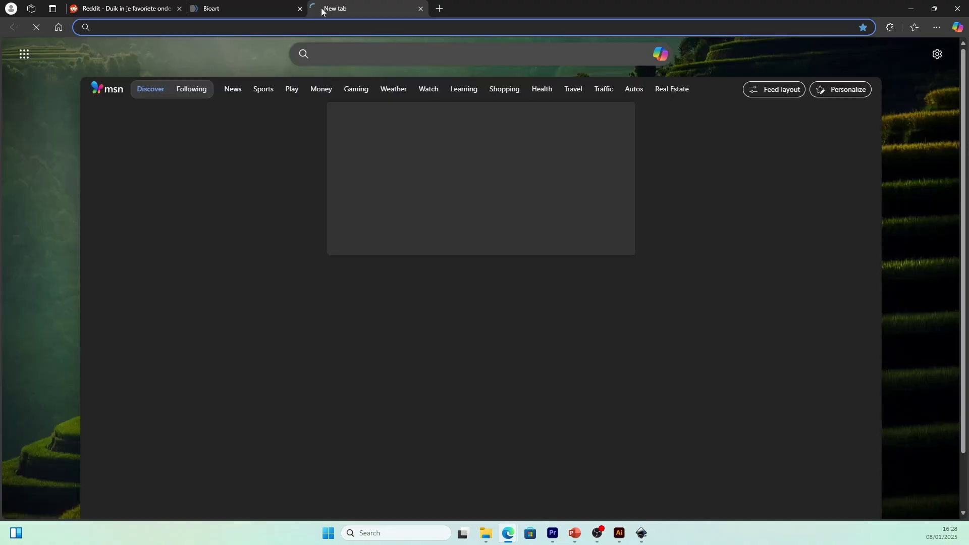
# - Go to inkscape.org and open the current stable Inkscape 1.4 Windows download page
pyautogui.write('Inkscap')
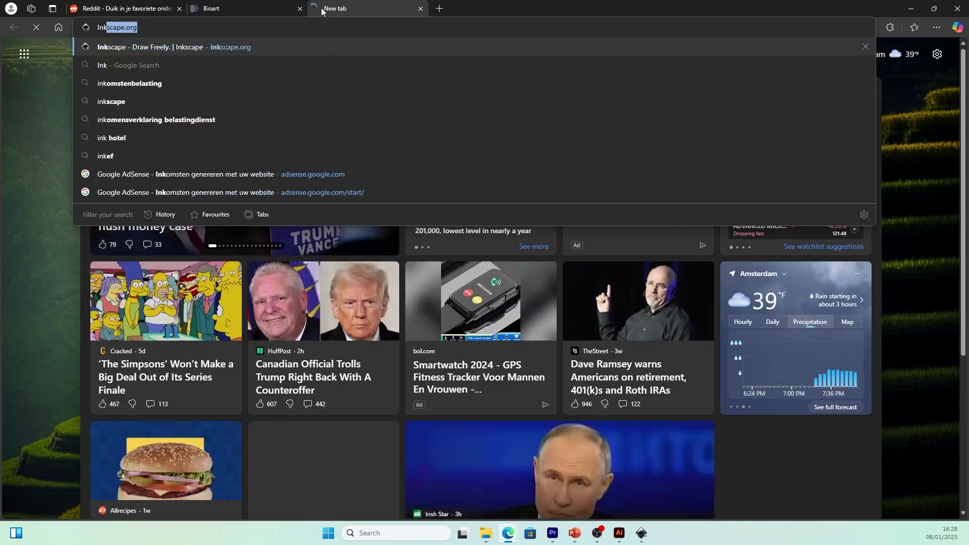
pyautogui.write('e.org')
pyautogui.press('Return')
pyautogui.moveTo(341, 94)
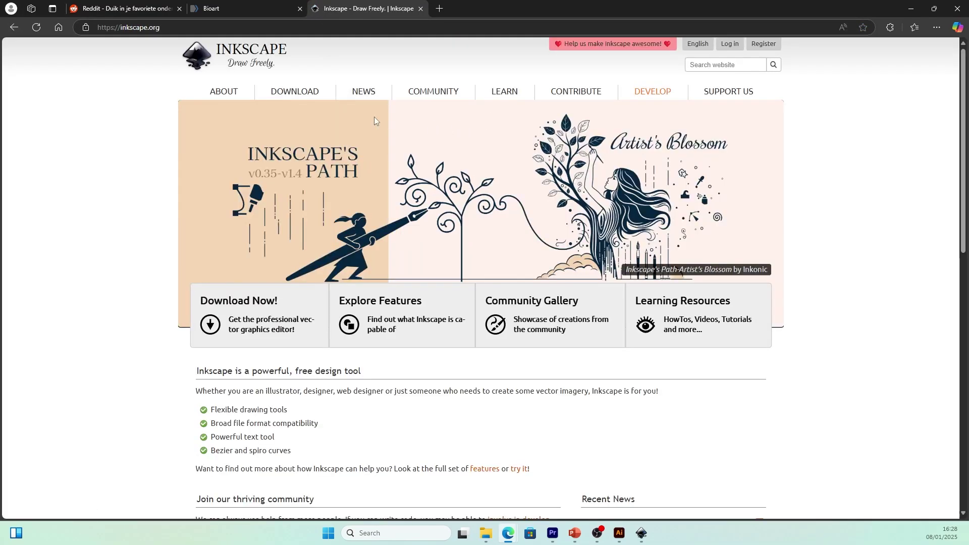
pyautogui.click(293, 107)
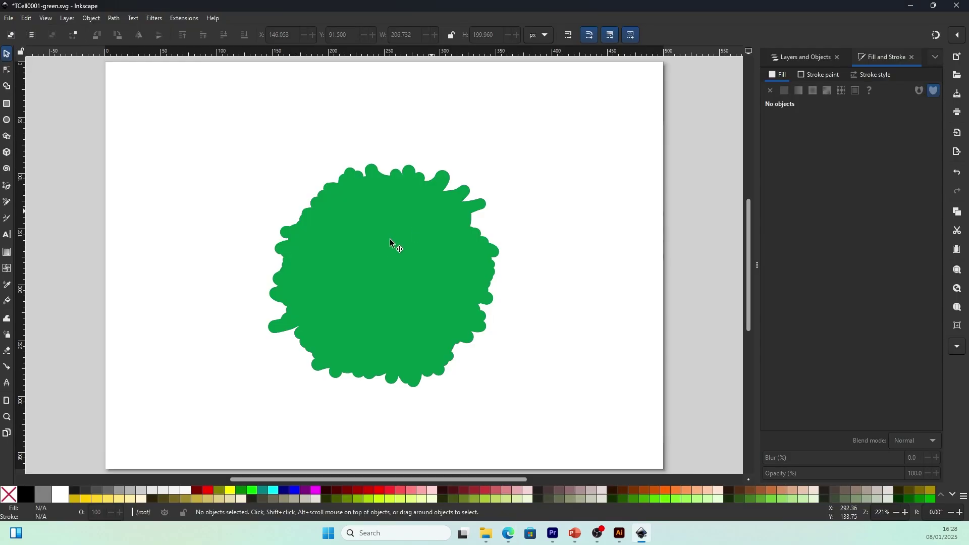
# - Move the green blob right of the cell and ungroup the cell drawing twice into 71 objects
pyautogui.moveTo(389, 241)
pyautogui.mouseDown()
pyautogui.moveTo(512, 230)
pyautogui.moveTo(639, 312)
pyautogui.mouseUp()
pyautogui.click(466, 210)
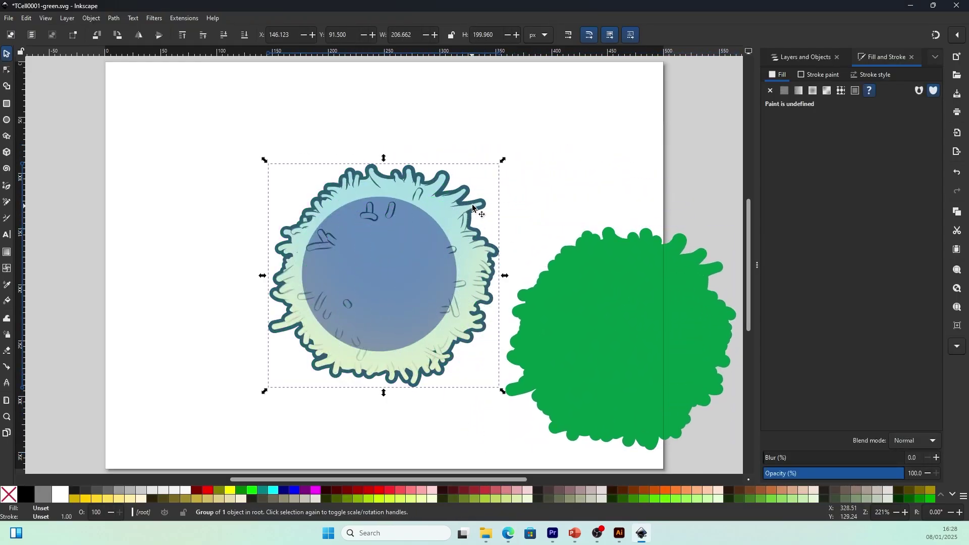
pyautogui.rightClick(477, 206)
pyautogui.click(520, 250)
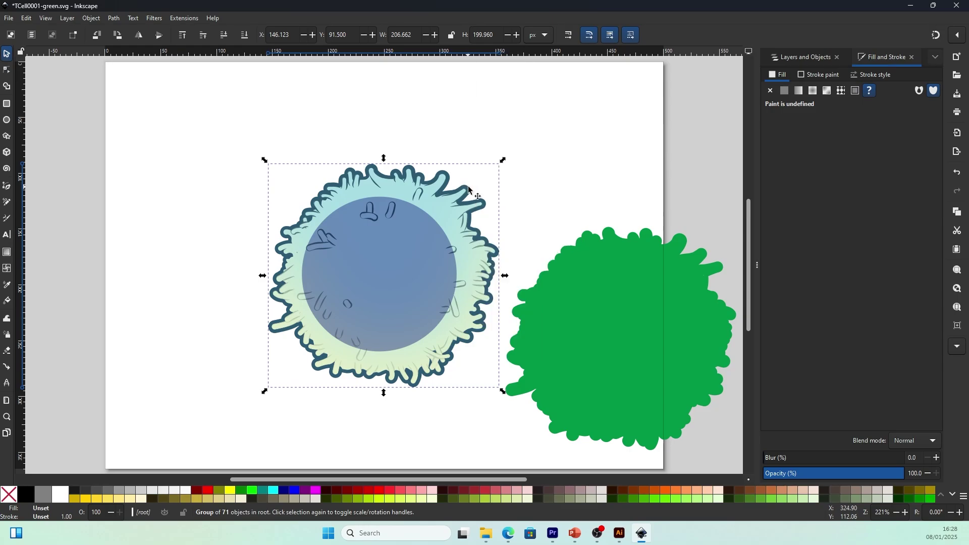
pyautogui.rightClick(407, 186)
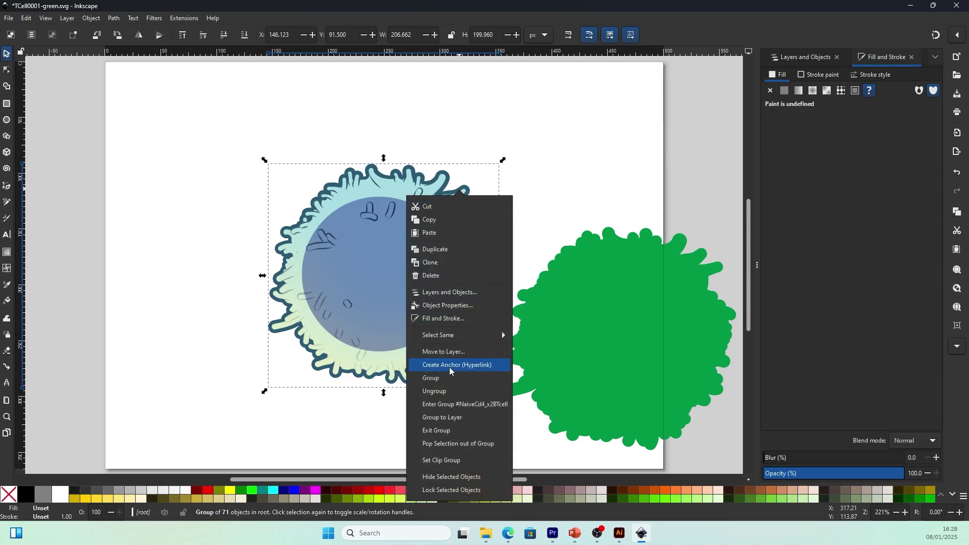
pyautogui.click(447, 392)
# - Test-move the cell's outer outline up-left, then undo the move
pyautogui.click(552, 180)
pyautogui.moveTo(481, 199); pyautogui.dragTo(430, 164)
pyautogui.click(541, 151)
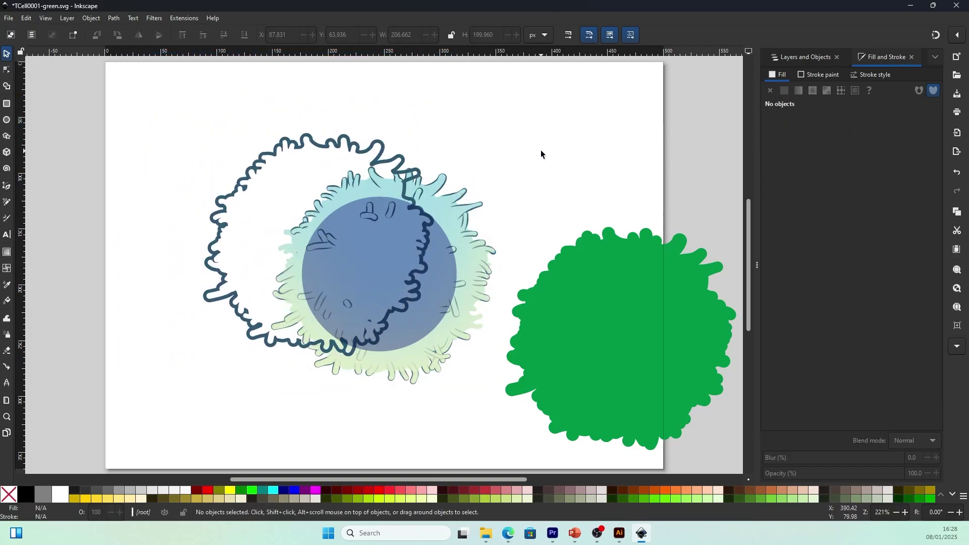
pyautogui.hotkey('ctrl', 'z')
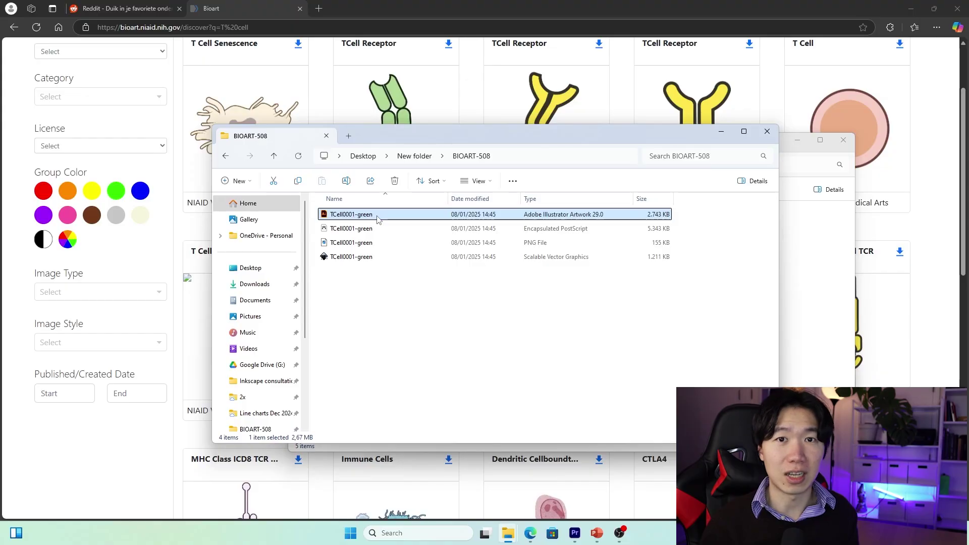
# - Open TCell0001-green.ai in Illustrator, test-drag the outer compound path, then undo it
pyautogui.doubleClick(434, 222)
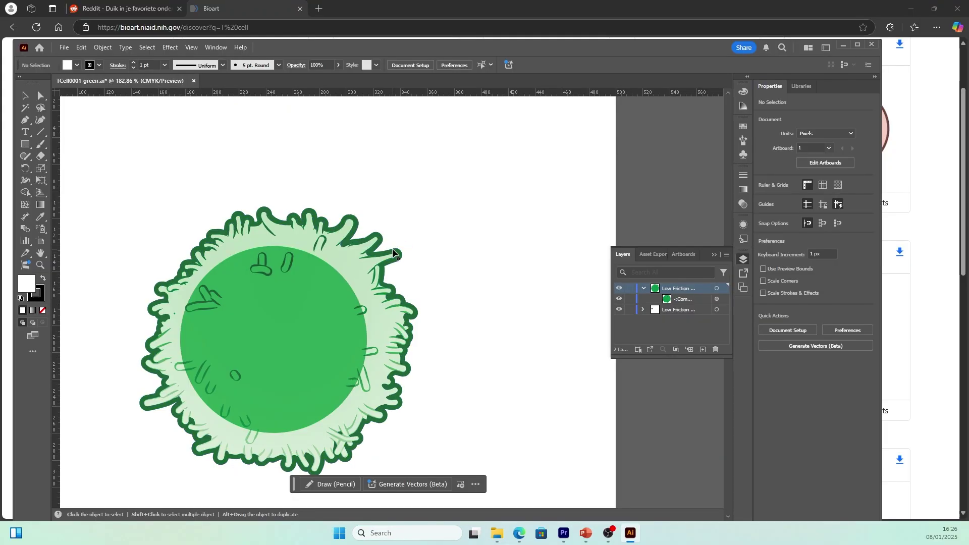
pyautogui.click(394, 254)
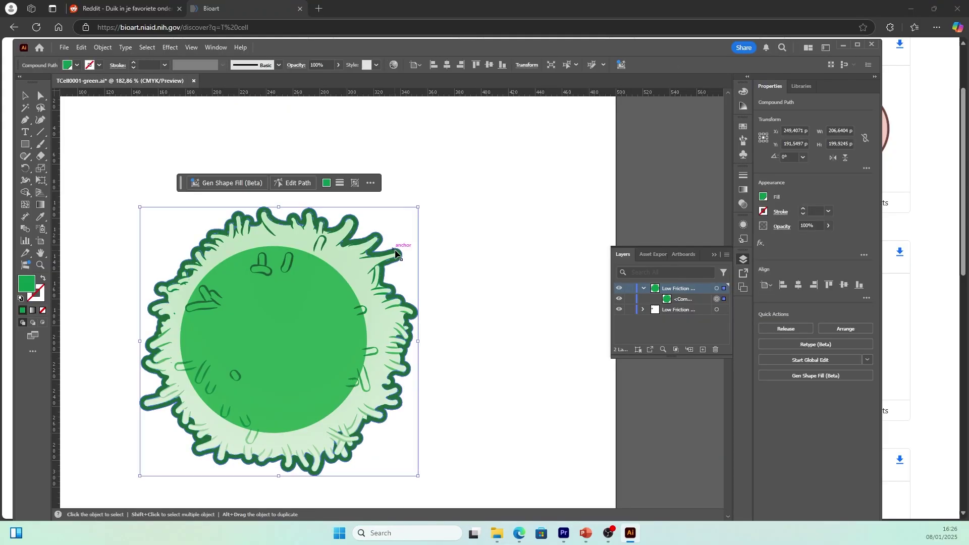
pyautogui.moveTo(394, 253); pyautogui.dragTo(521, 218)
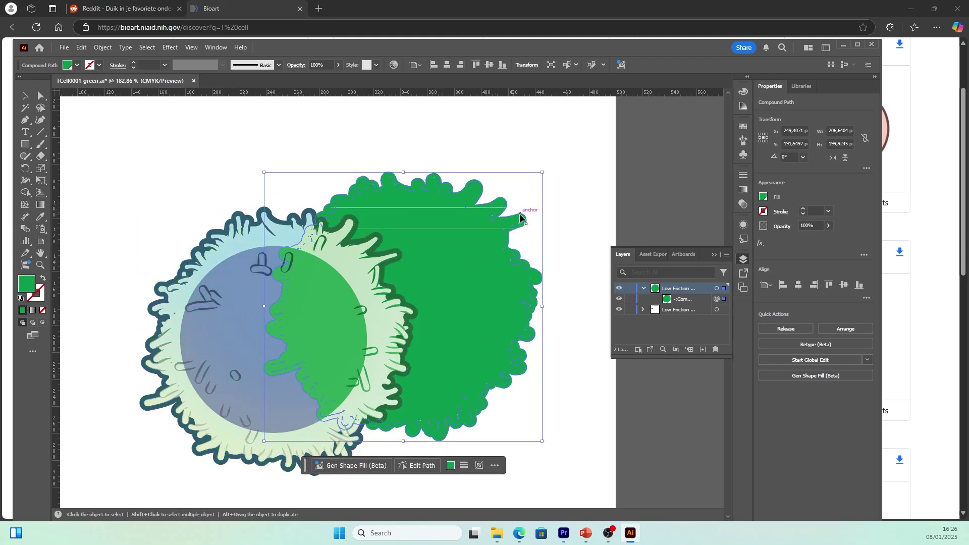
pyautogui.hotkey('ctrl', 'z')
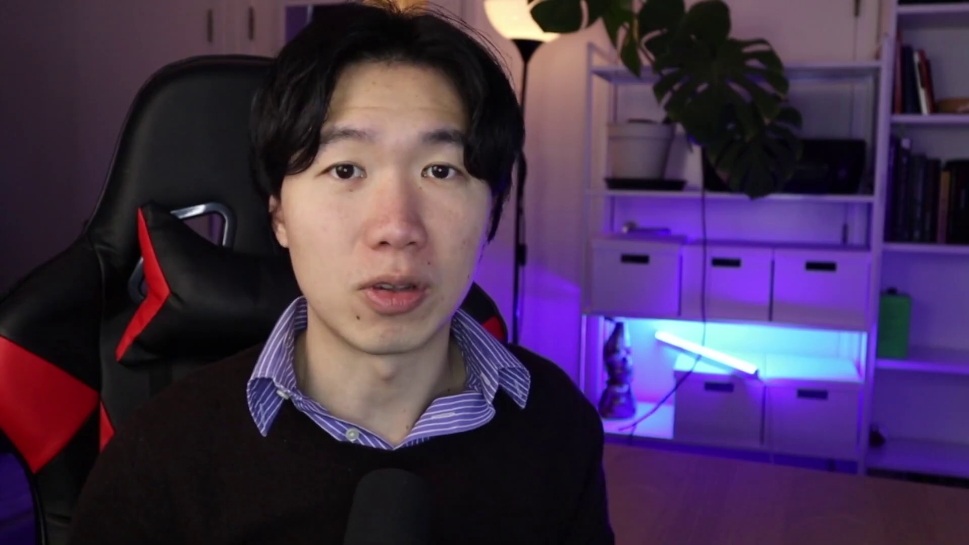